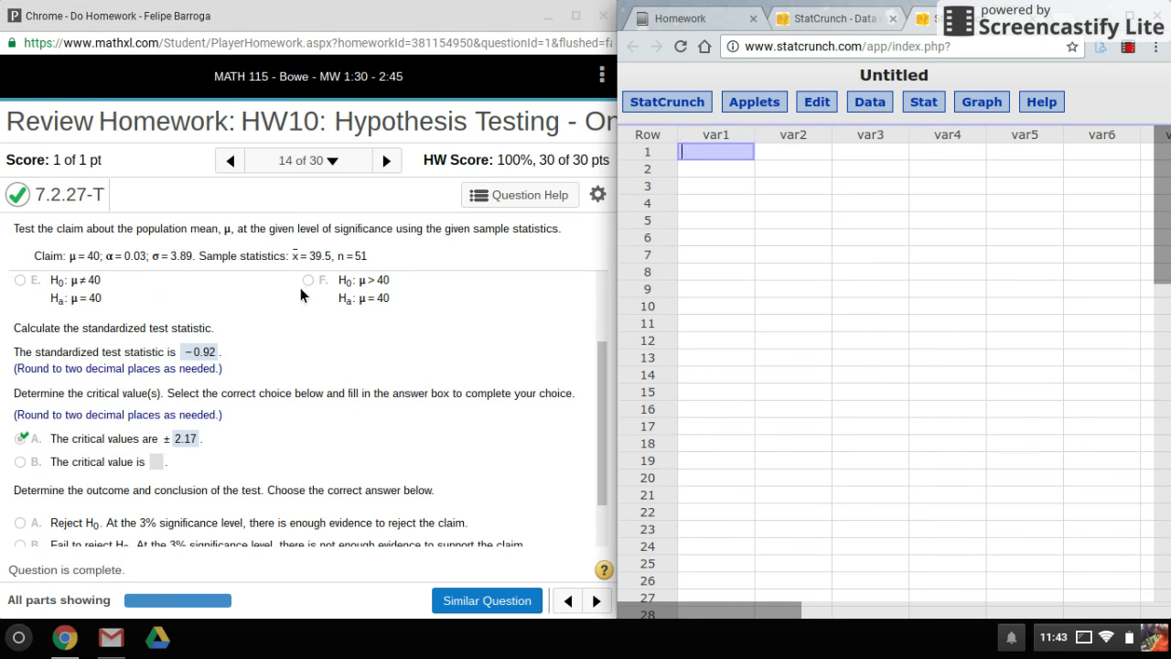
# Step: Start a one-sample Z test with summary statistics from Stat > Z Stats > One Sample
pyautogui.click(943, 110)
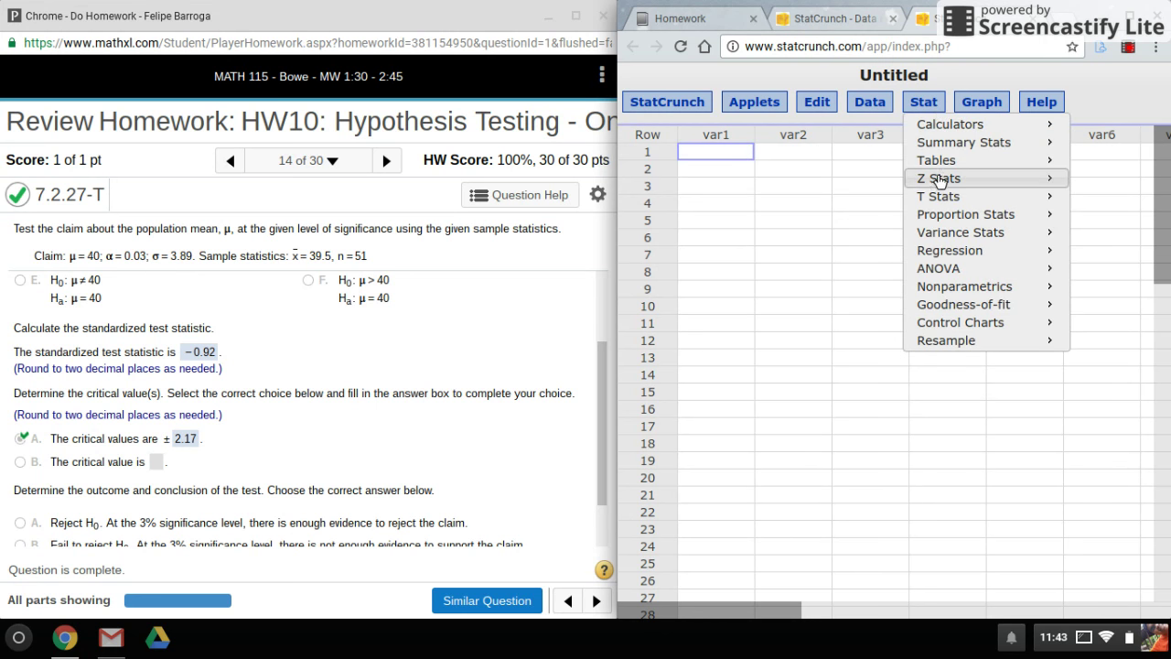
pyautogui.moveTo(941, 181)
pyautogui.moveTo(883, 187)
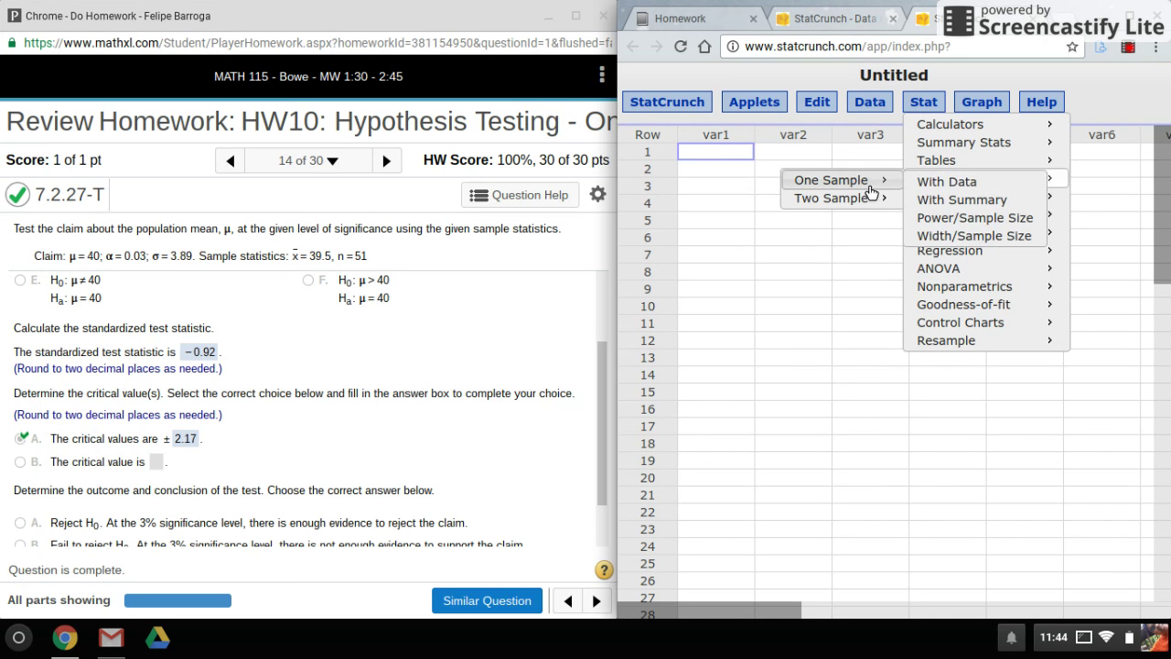
pyautogui.click(932, 203)
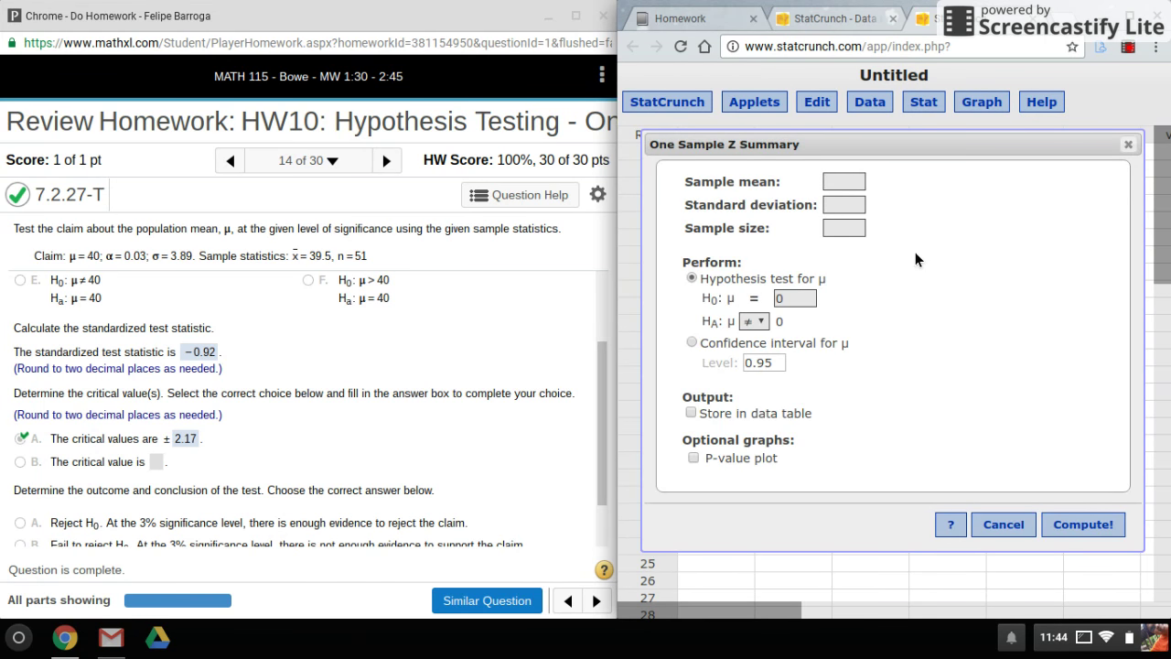
# Step: Enter mean 39.5, standard deviation 3.89, sample size 51, and null mean 40
pyautogui.write('39.5')
pyautogui.press('Tab')
pyautogui.write('3.89')
pyautogui.press('Tab')
pyautogui.write('51')
pyautogui.click(99, 270)
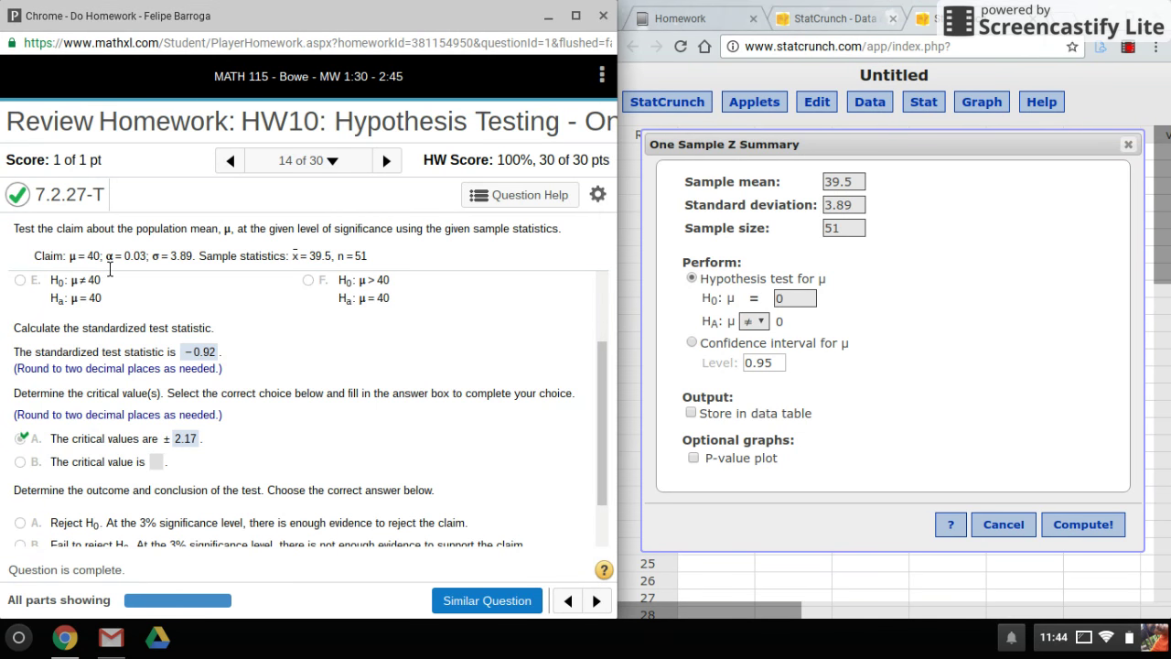
pyautogui.click(799, 304)
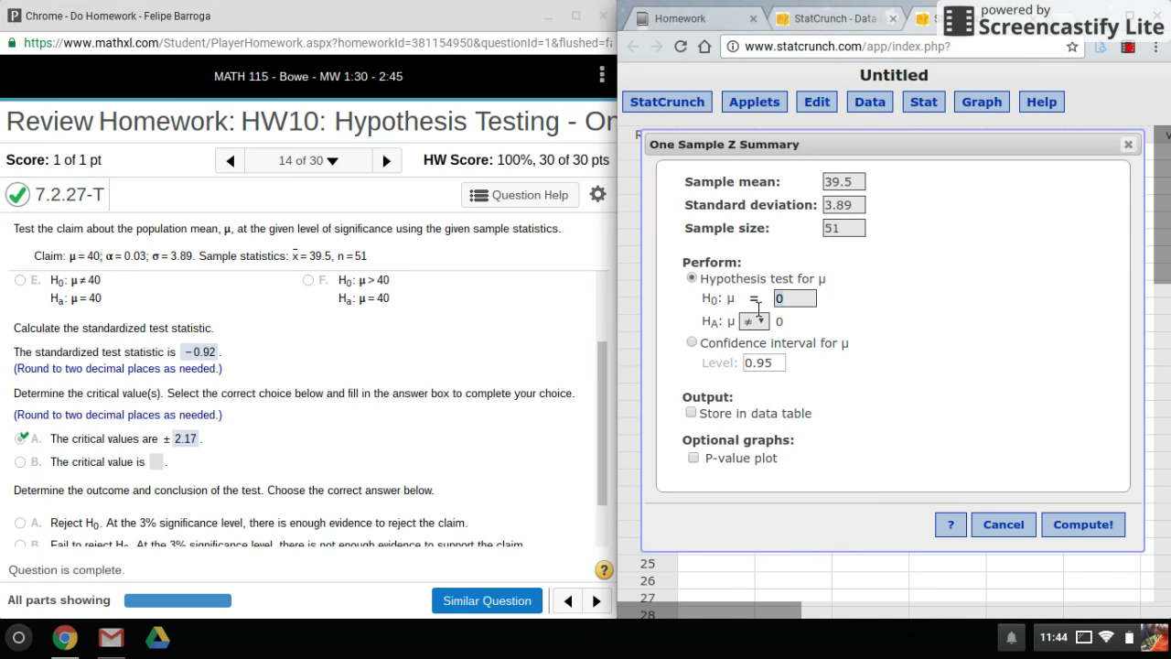
pyautogui.write('40')
pyautogui.click(783, 298)
# Step: Compute the test, note Z-Stat −0.91792139 and P-value 0.3587, and return to question 14
pyautogui.click(1079, 532)
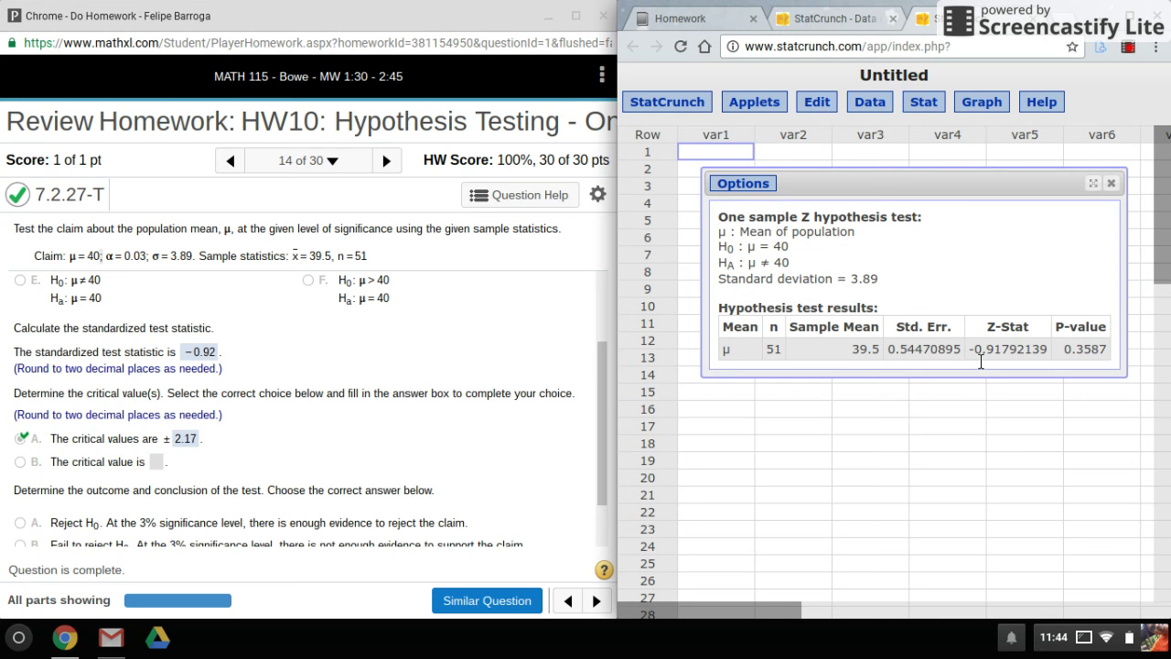
pyautogui.moveTo(971, 349); pyautogui.dragTo(1120, 357)
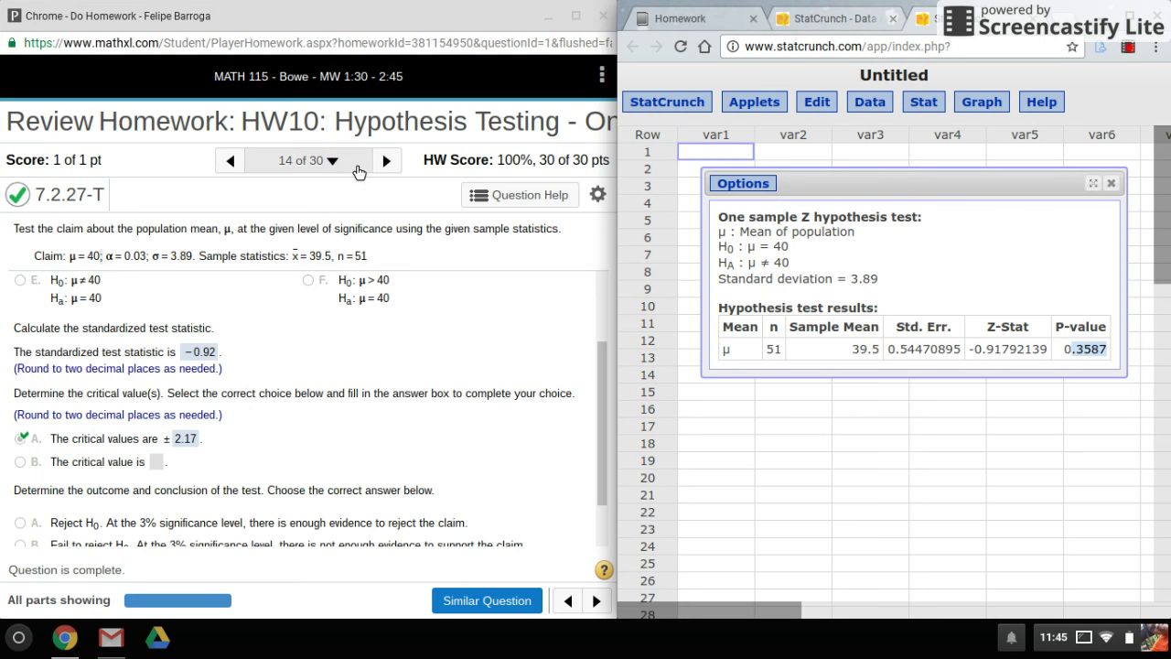
pyautogui.click(353, 171)
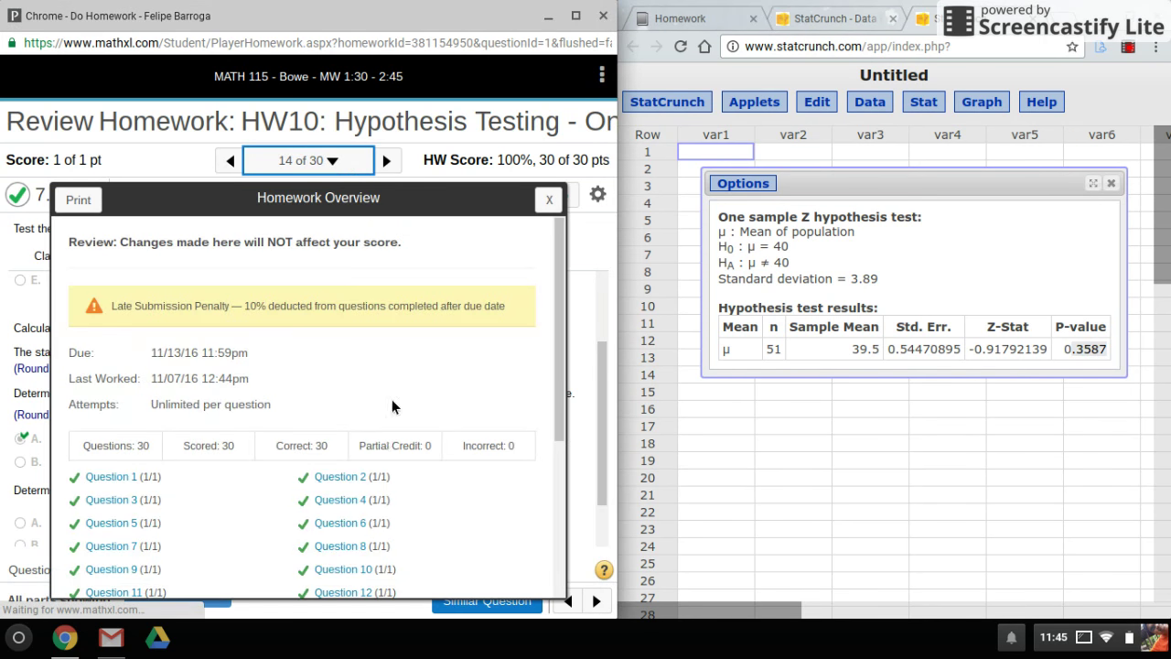
pyautogui.scroll(-1, 421, 485)
pyautogui.scroll(-1, 420, 490)
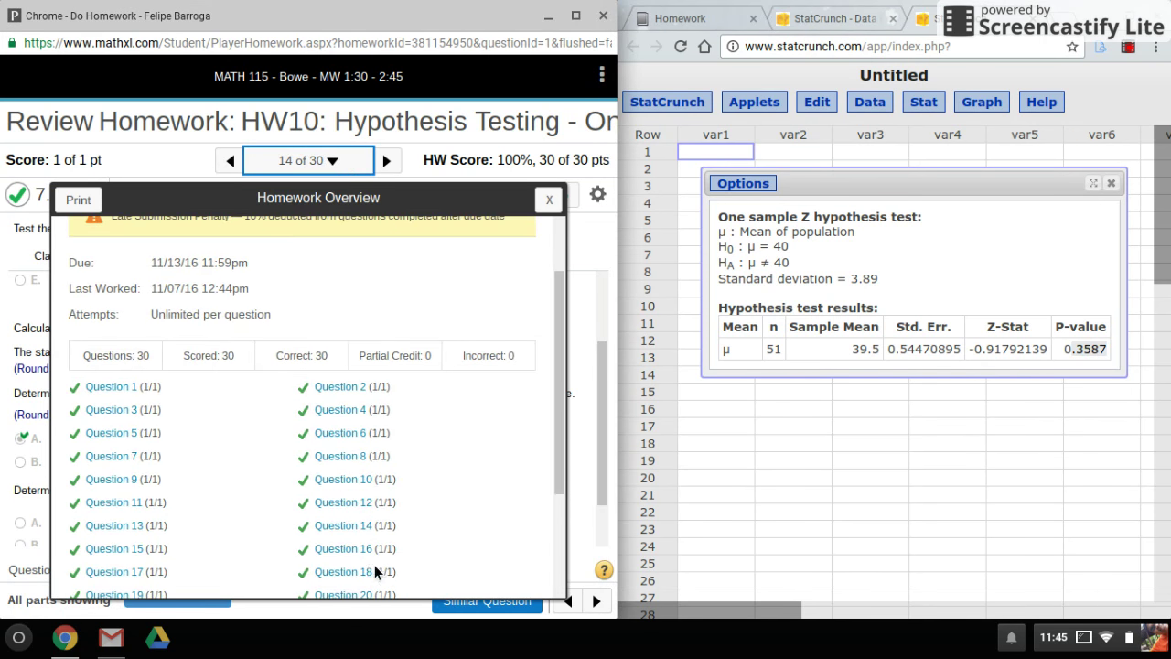
pyautogui.click(361, 557)
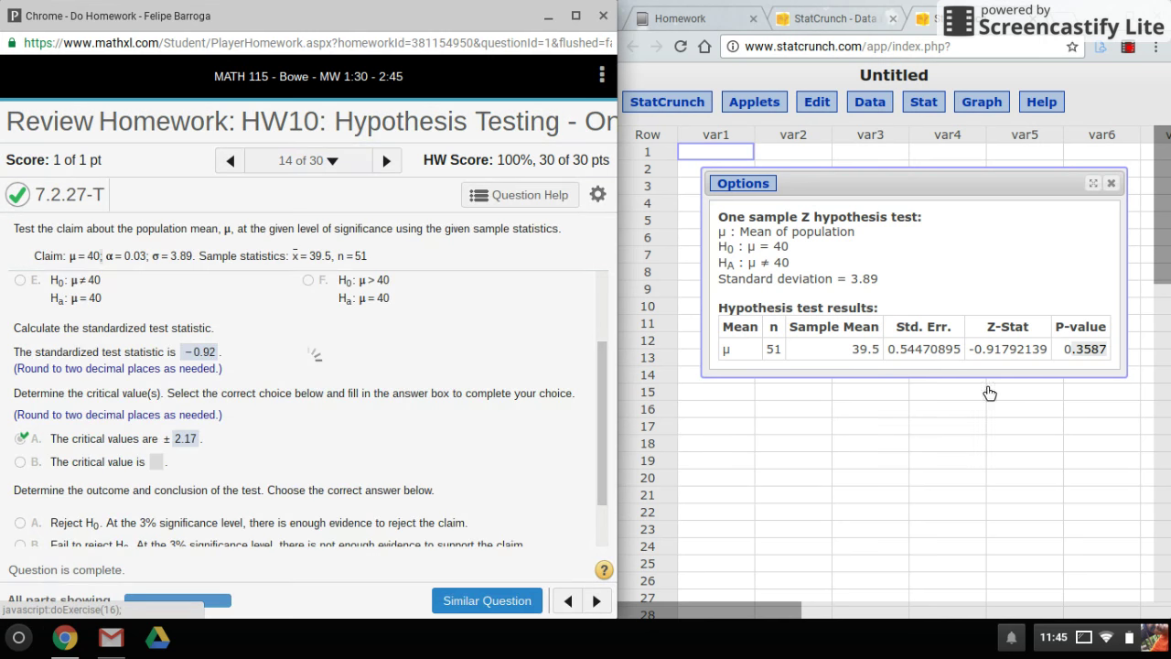
# Step: Close the Z test results and copy the 30 manager salaries from the problem
pyautogui.click(1112, 184)
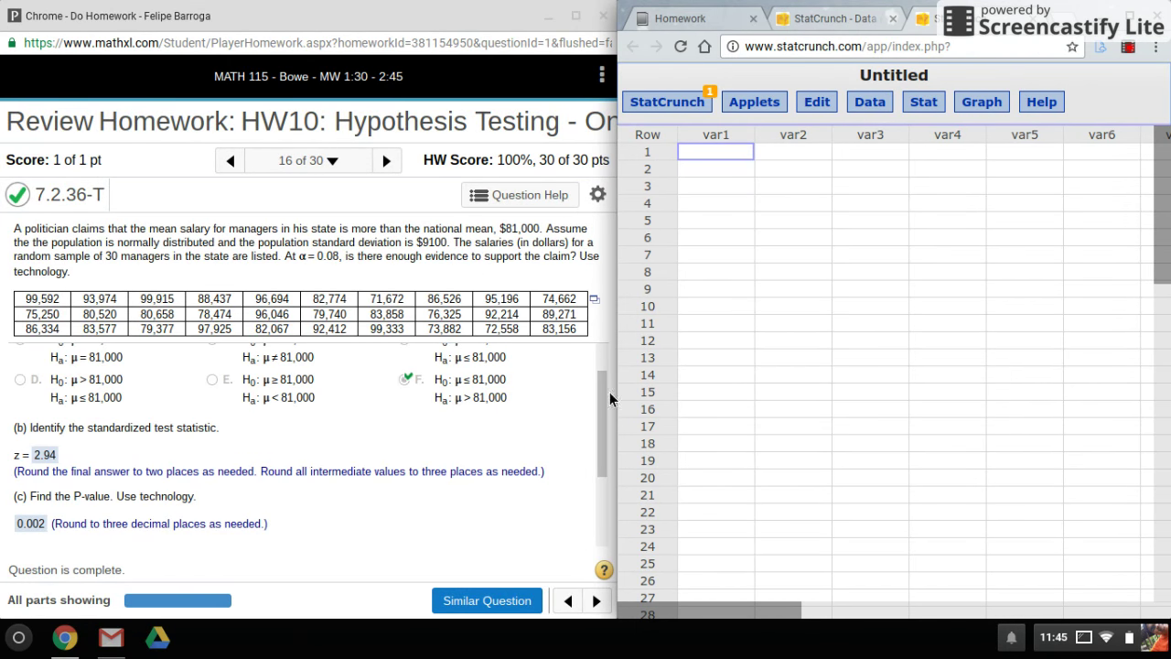
pyautogui.click(595, 299)
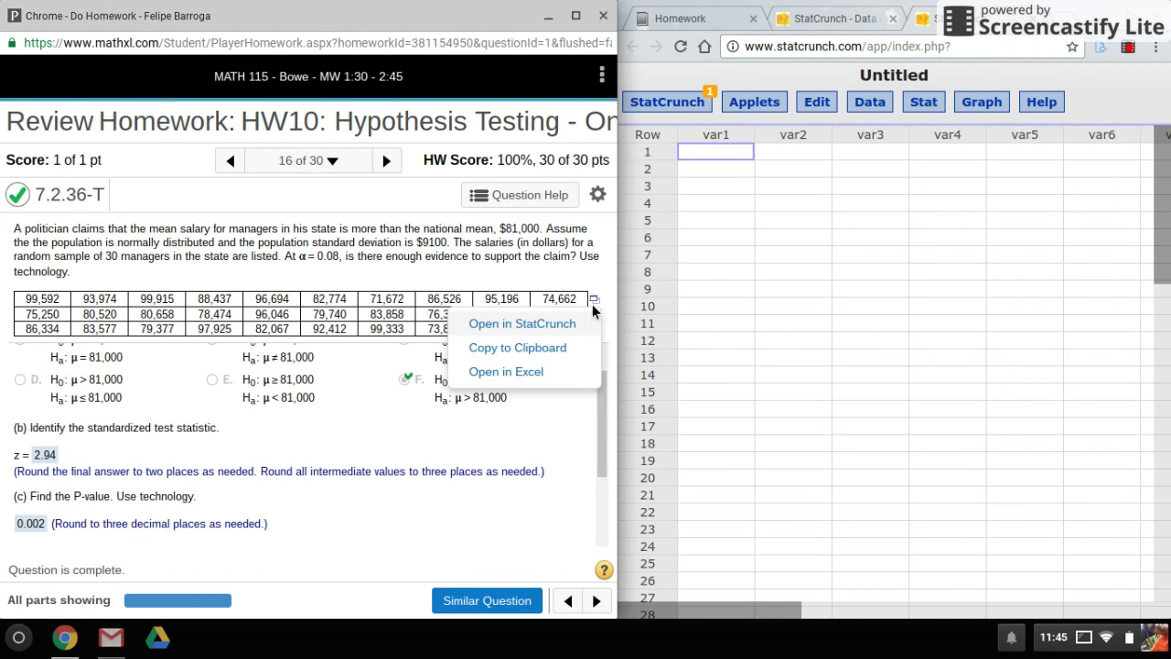
pyautogui.click(563, 351)
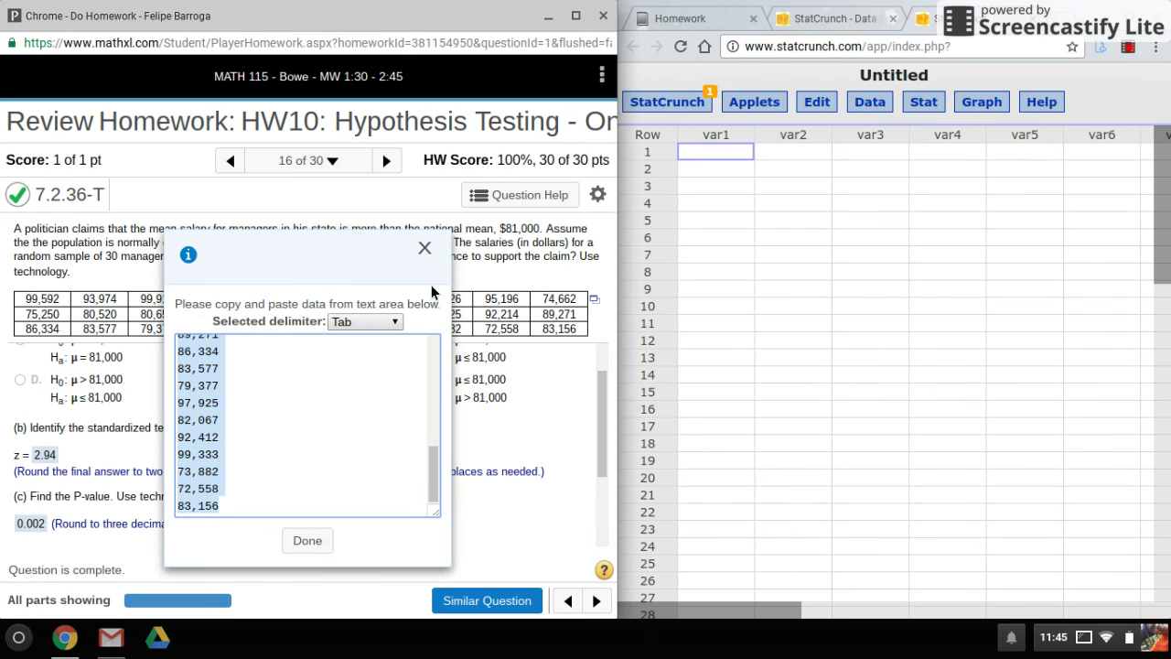
pyautogui.scroll(5, 375, 407)
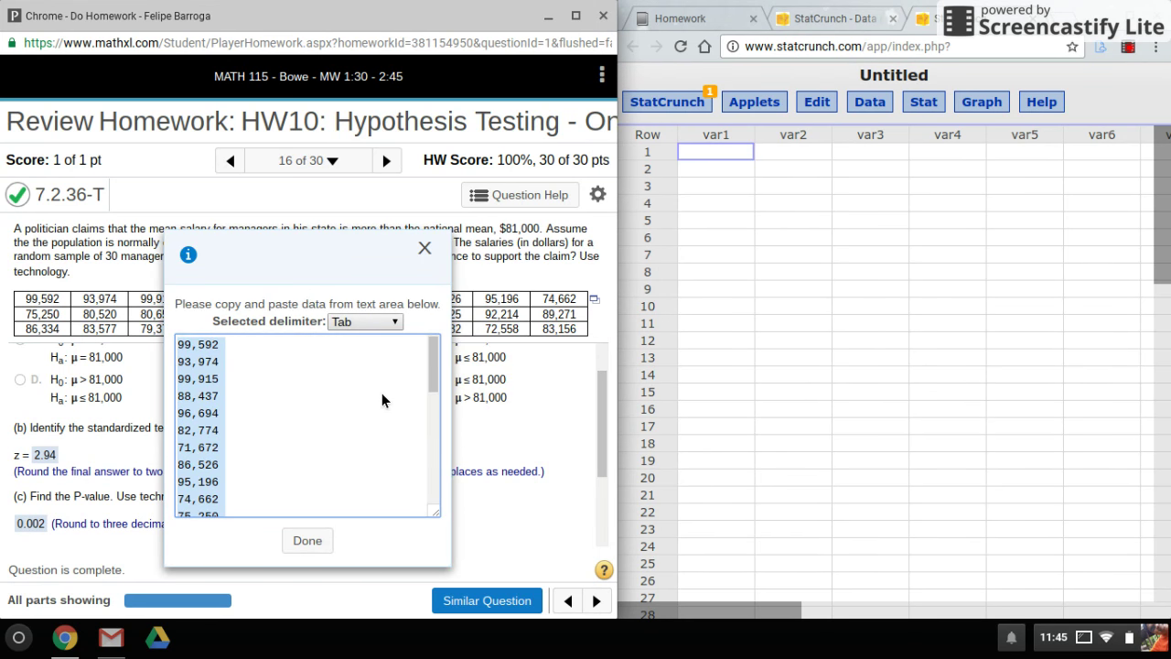
pyautogui.click(307, 540)
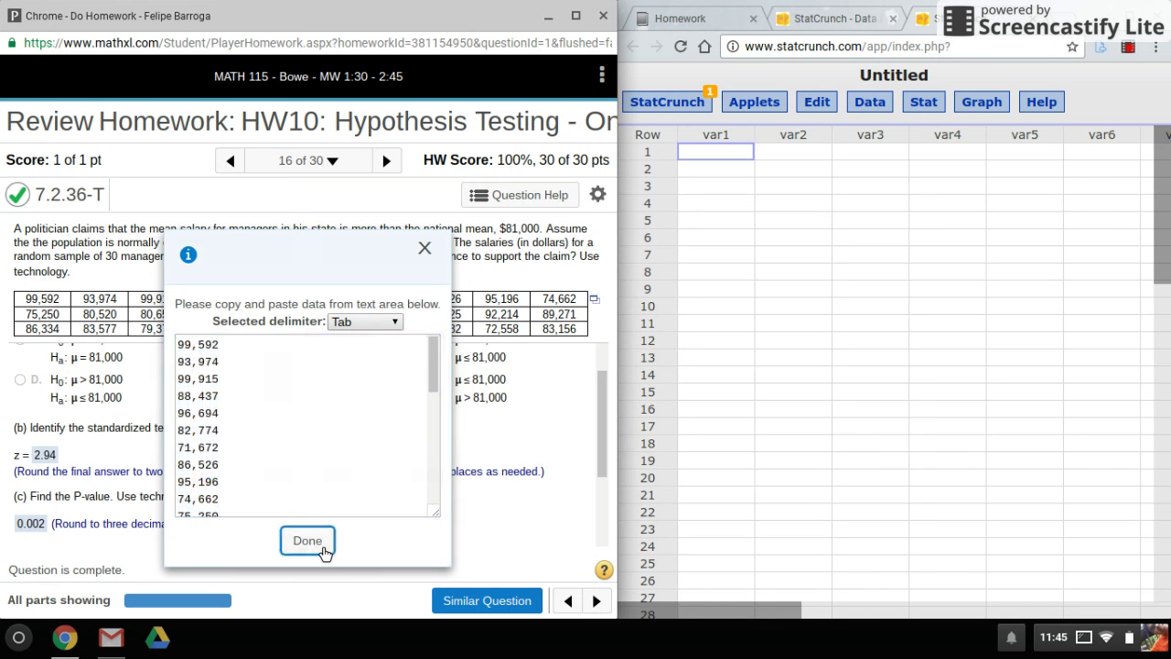
# Step: Paste the salaries into var1 as a single column with no delimiter
pyautogui.click(748, 163)
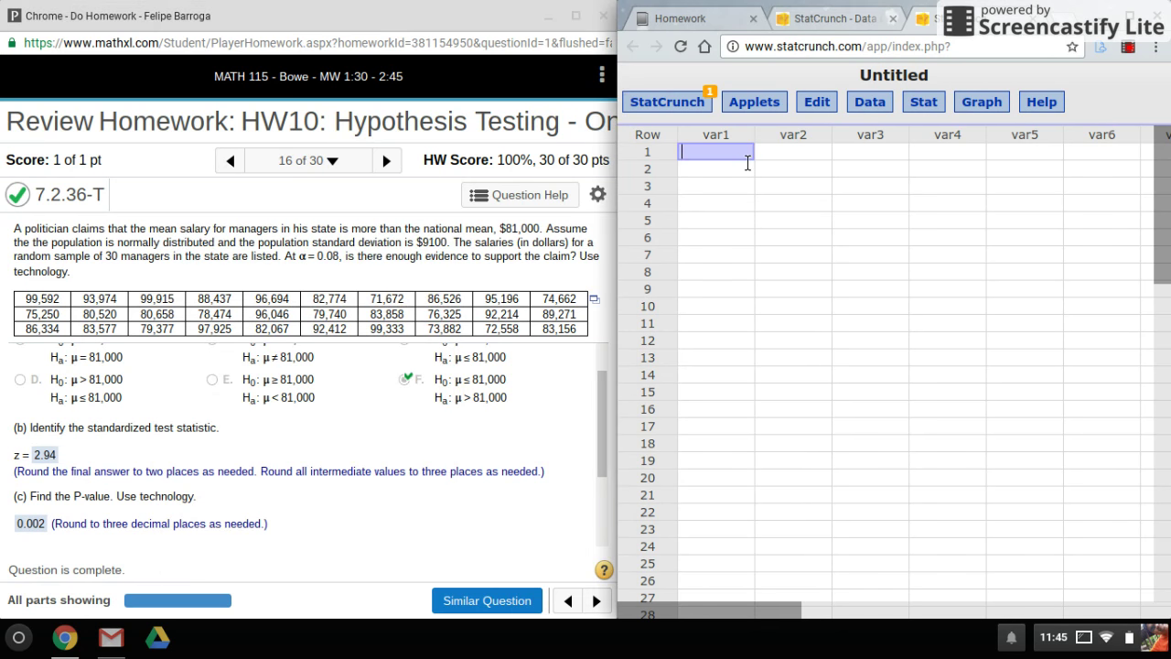
pyautogui.hotkey('ctrl', 'v')
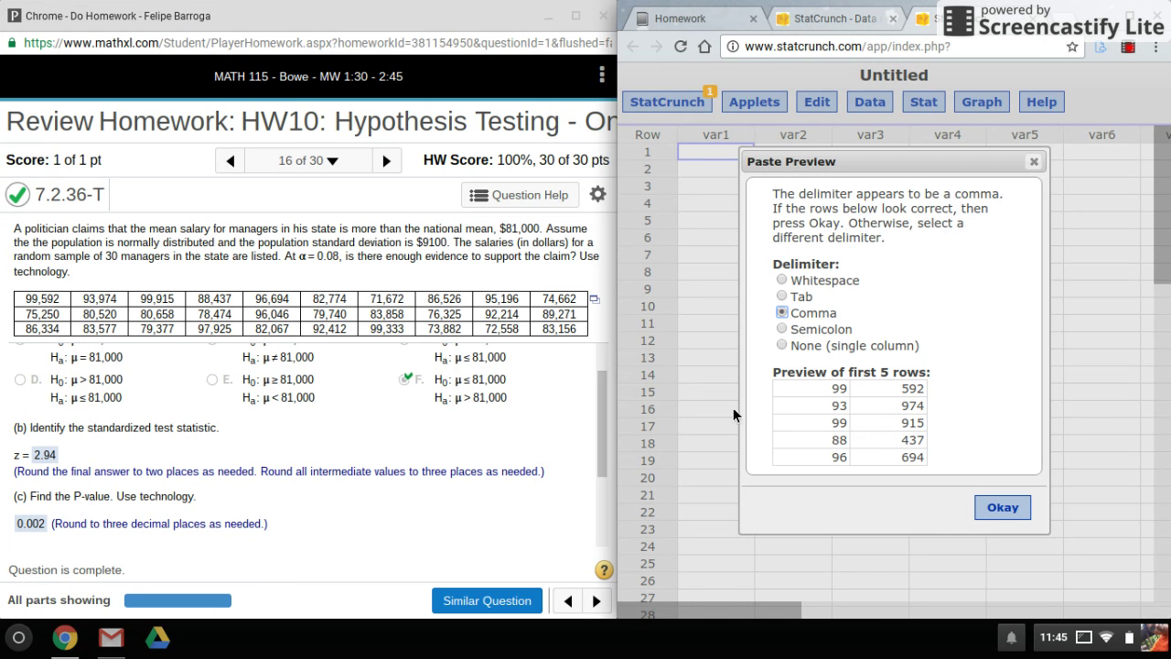
pyautogui.click(786, 349)
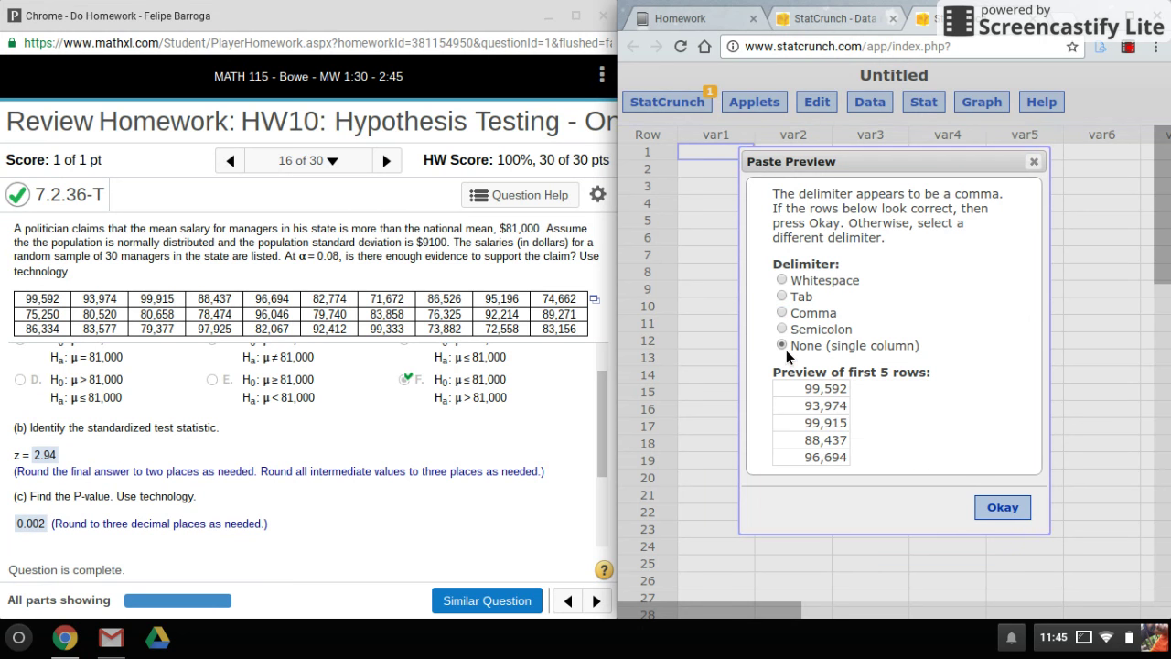
pyautogui.click(999, 508)
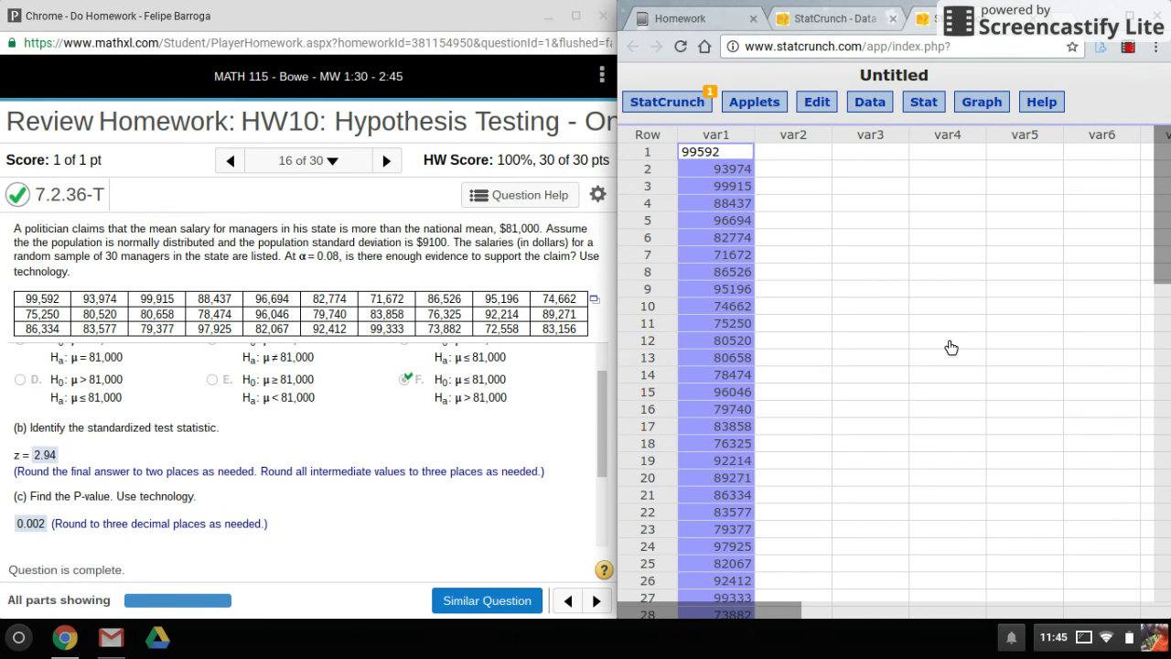
# Step: Start a one-sample Z test with data and select var1 as the column
pyautogui.click(787, 152)
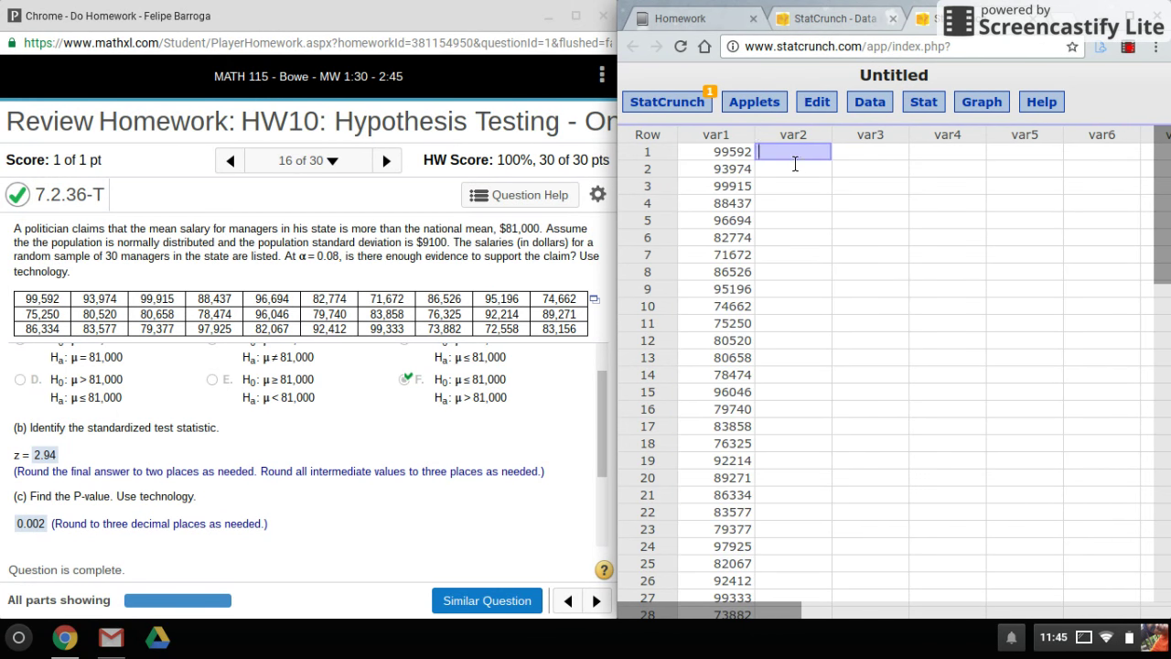
pyautogui.click(920, 111)
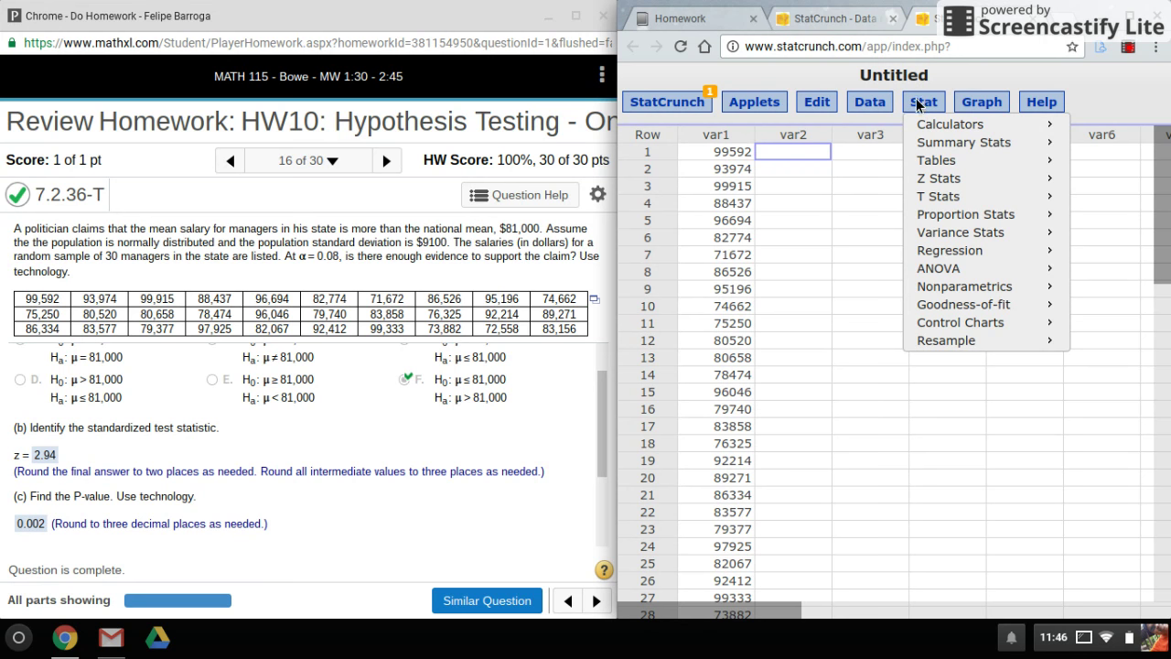
pyautogui.moveTo(958, 186)
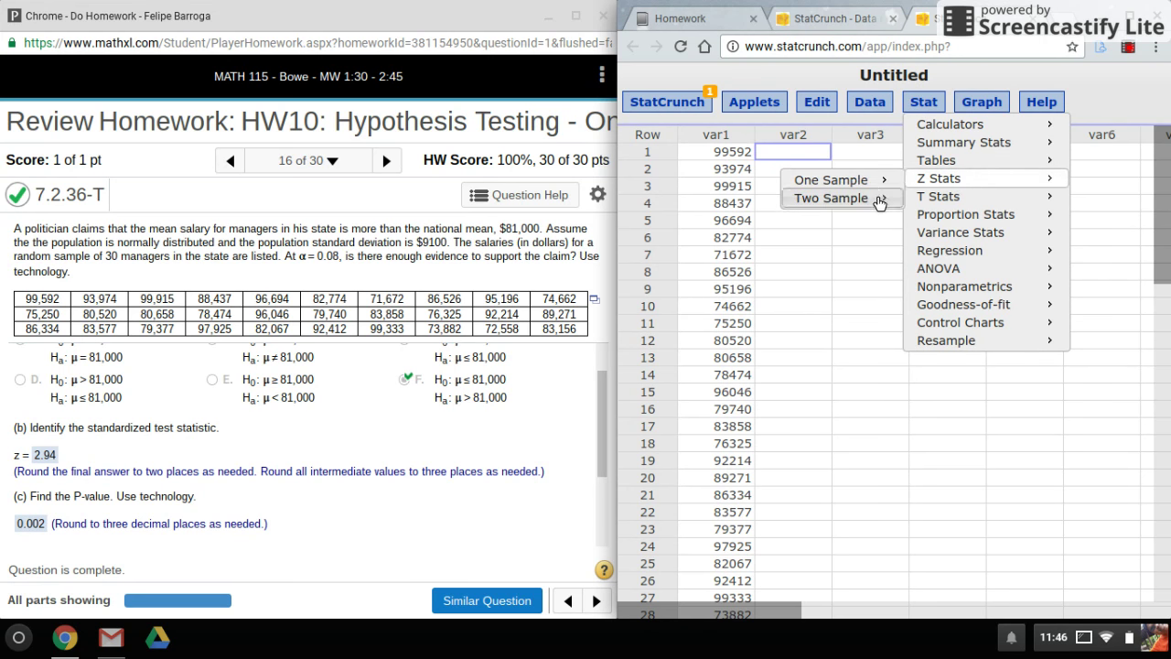
pyautogui.moveTo(889, 188)
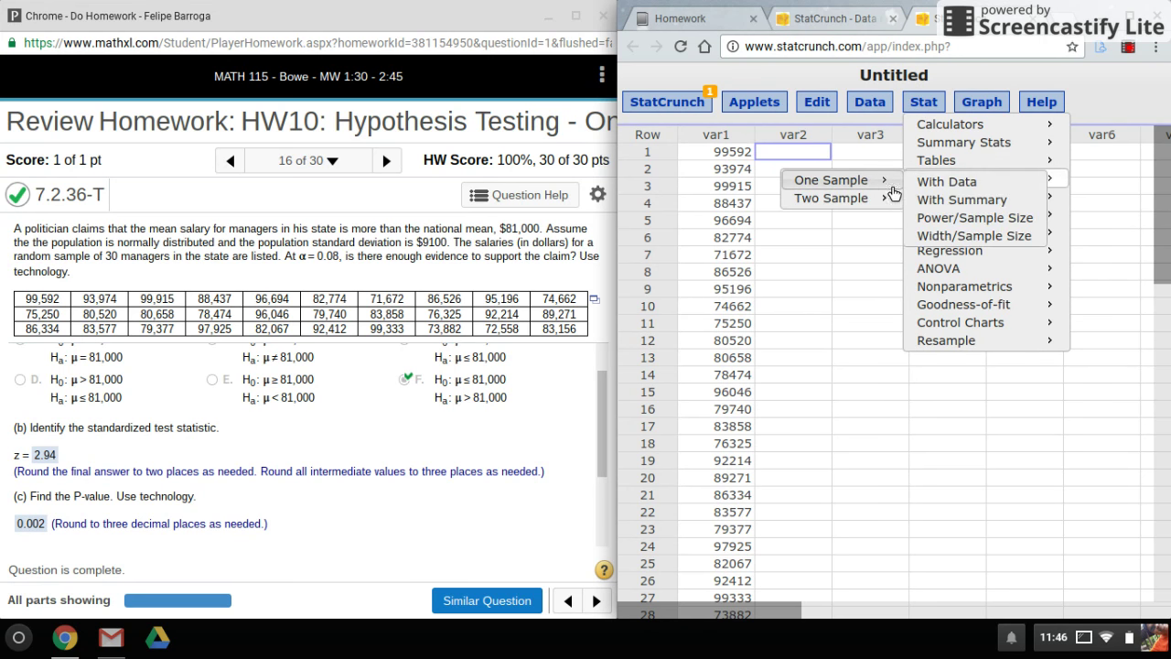
pyautogui.click(948, 184)
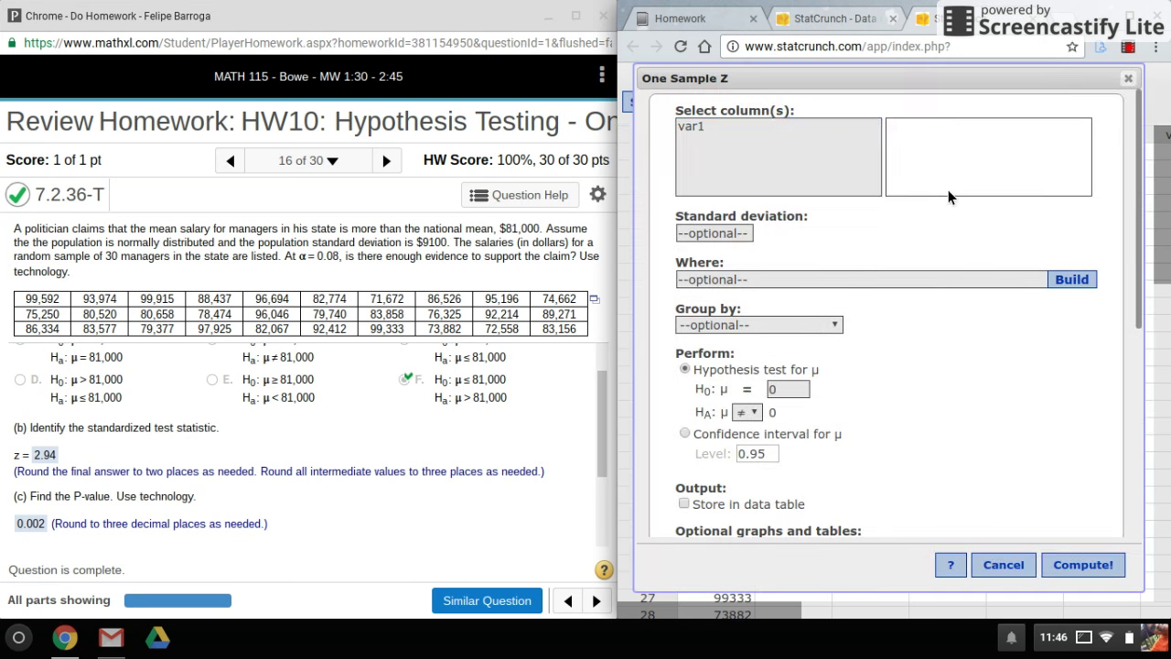
pyautogui.click(706, 126)
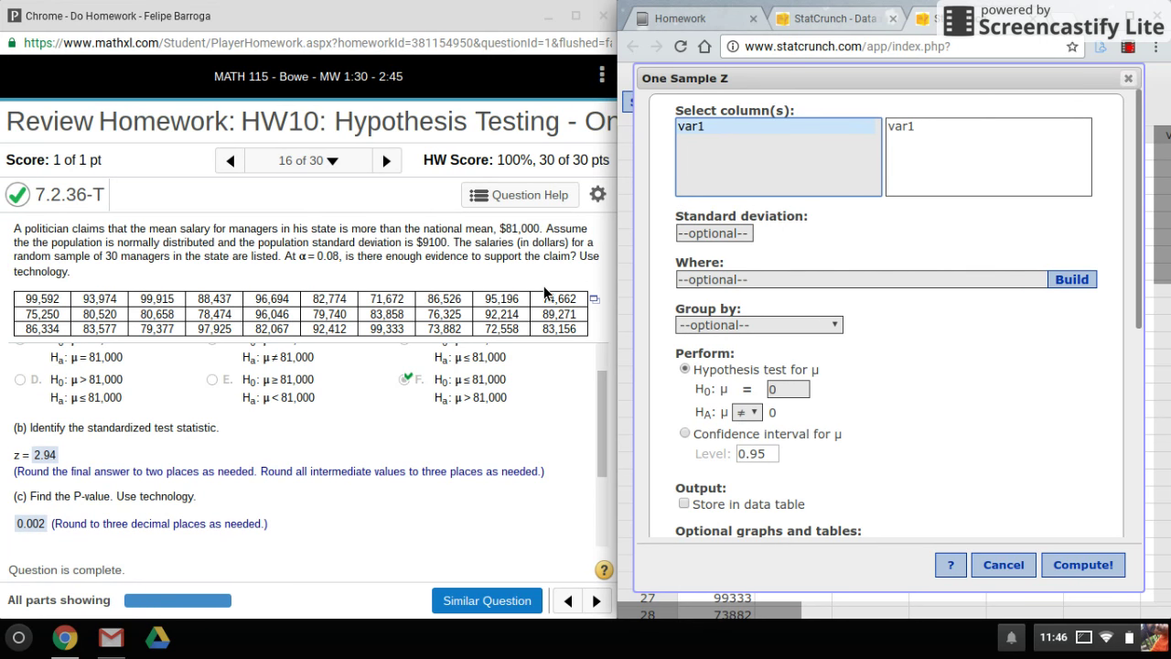
# Step: Set standard deviation 9100, null mean 81000, and alternative hypothesis greater than
pyautogui.moveTo(259, 243); pyautogui.dragTo(410, 257)
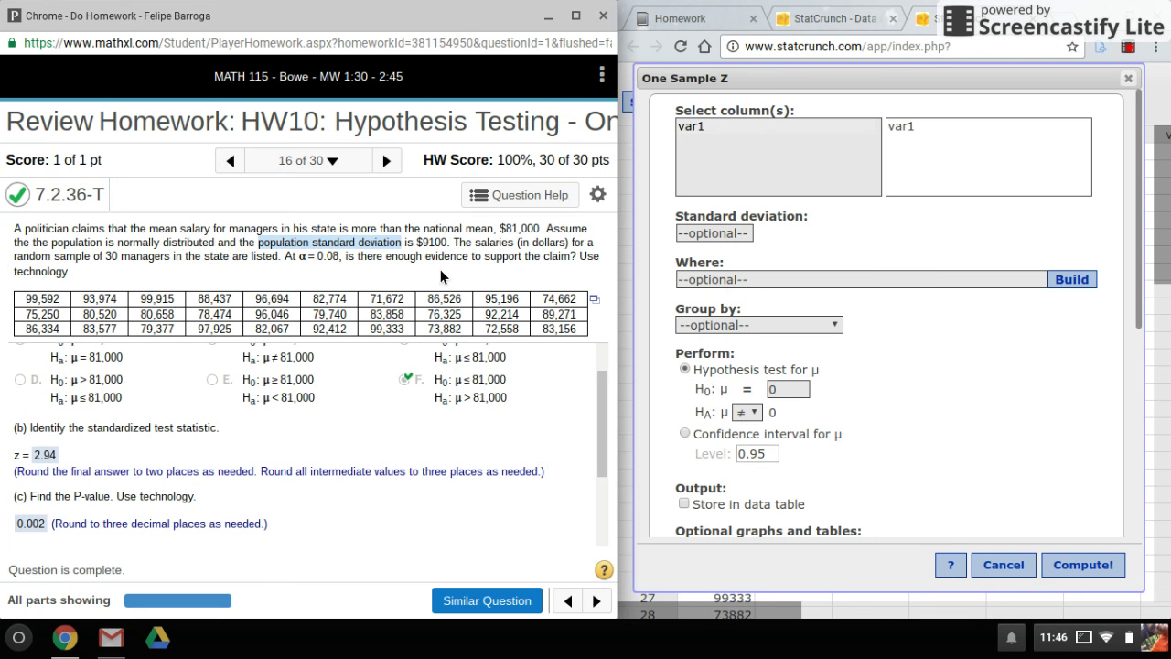
pyautogui.click(692, 245)
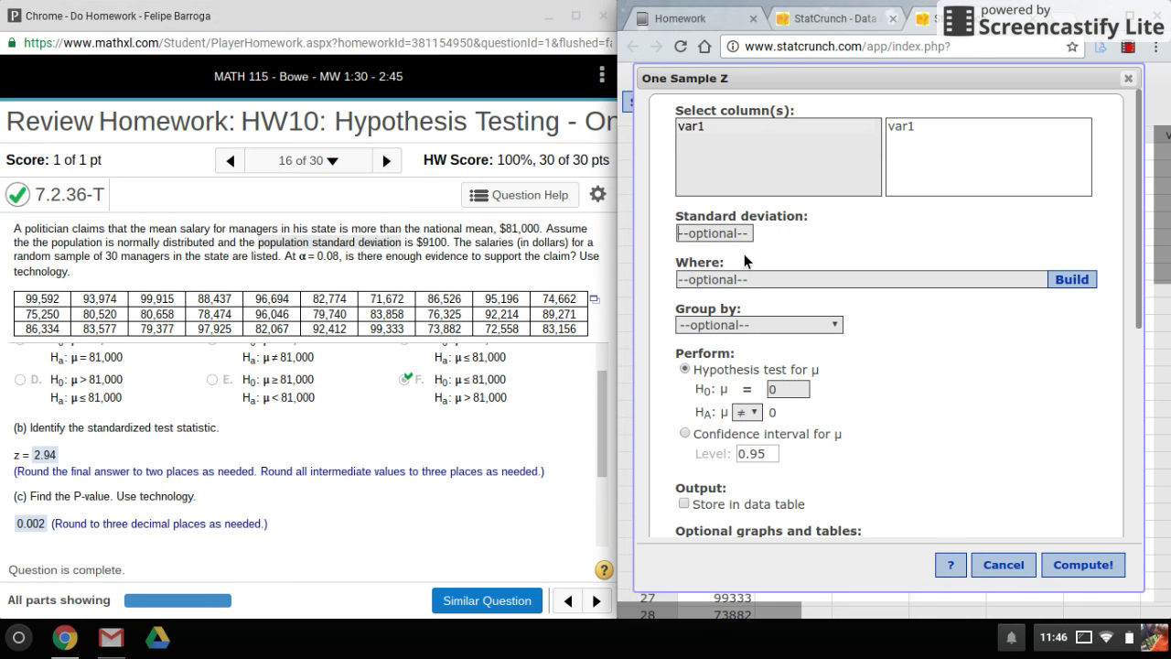
pyautogui.click(714, 234)
pyautogui.write('9100')
pyautogui.doubleClick(800, 393)
pyautogui.write('8100')
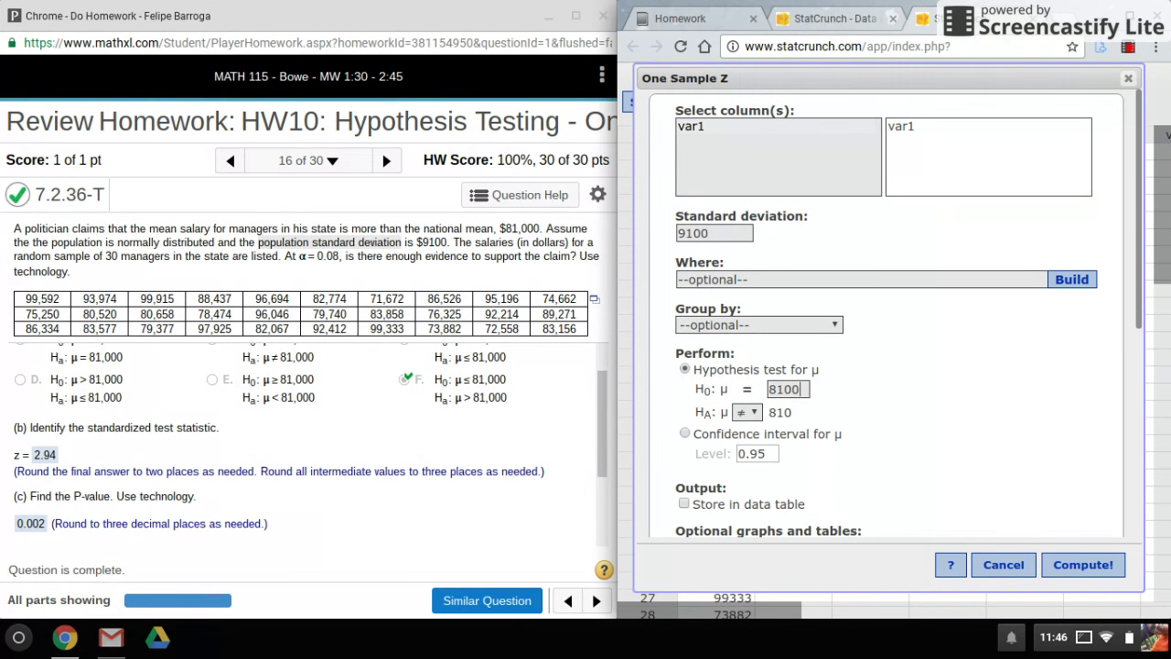
pyautogui.write('0')
pyautogui.click(746, 413)
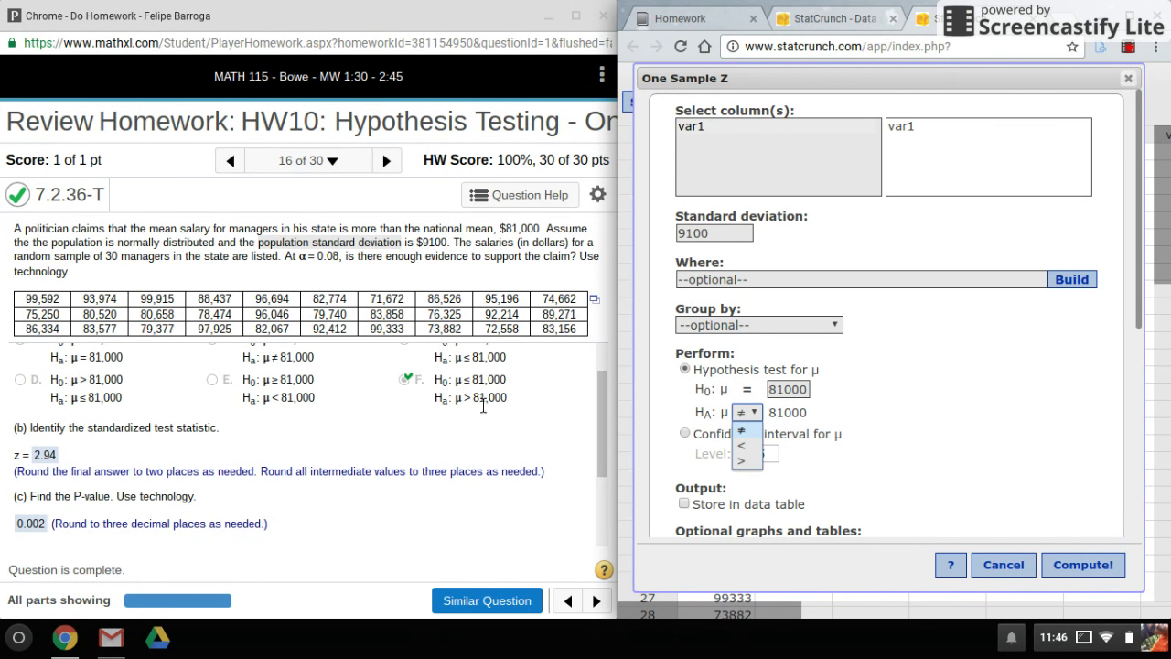
pyautogui.click(742, 461)
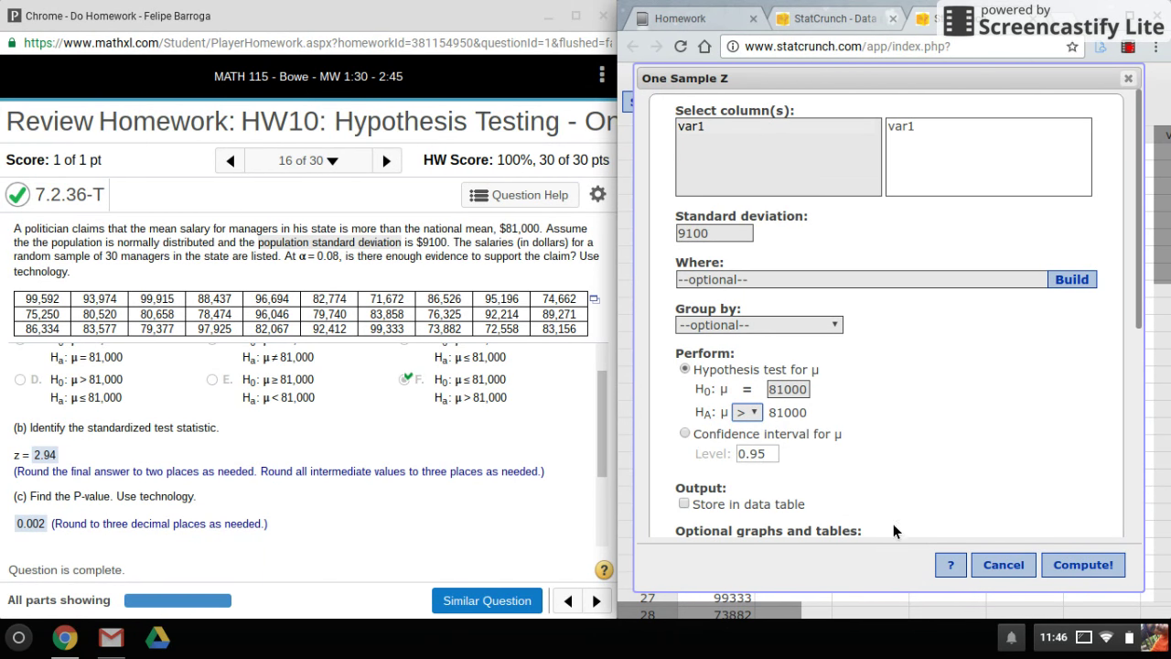
# Step: Compute the var1 Z test and select the Z-Stat 2.8573663 (P-value 0.0021)
pyautogui.click(1104, 572)
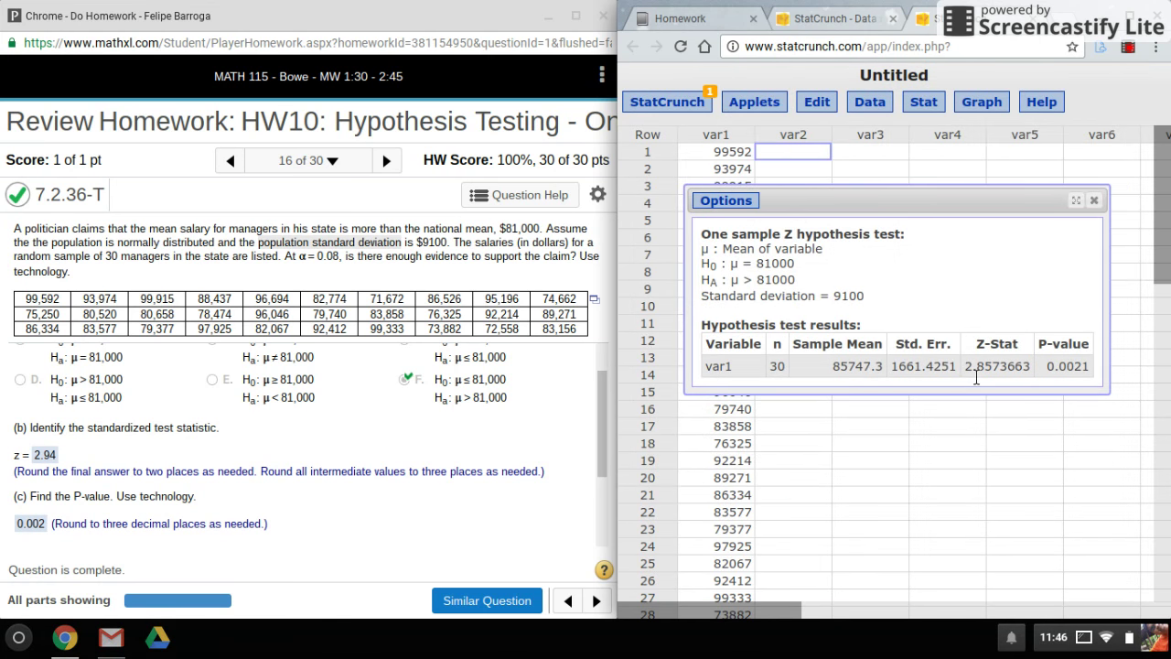
pyautogui.moveTo(966, 367); pyautogui.dragTo(1082, 383)
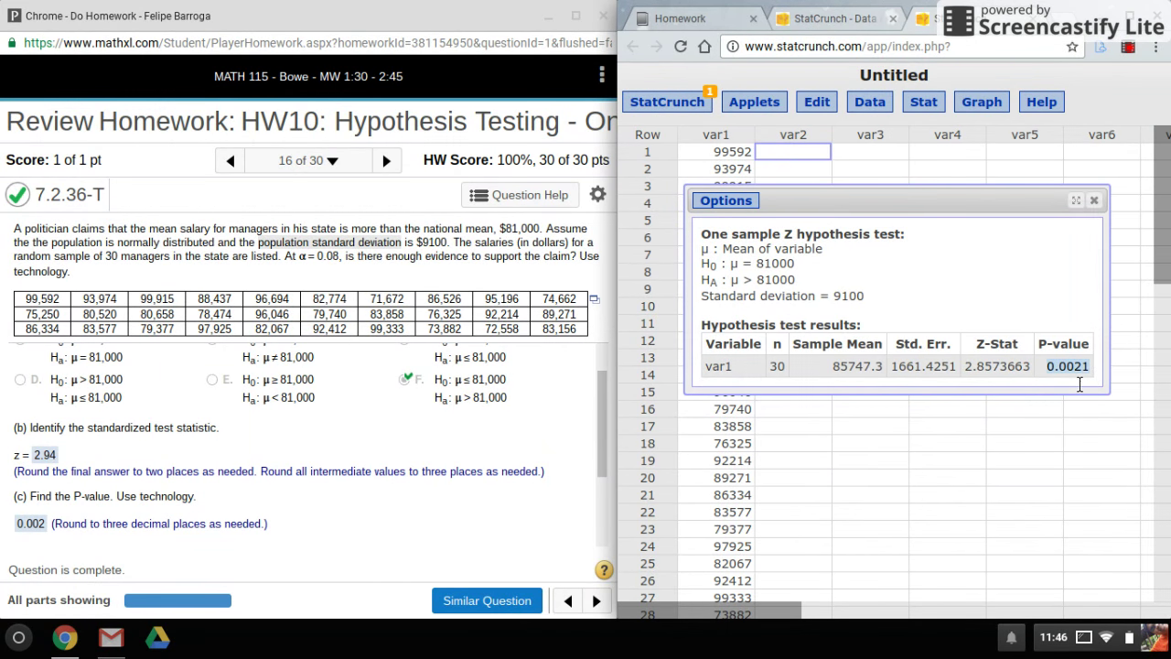